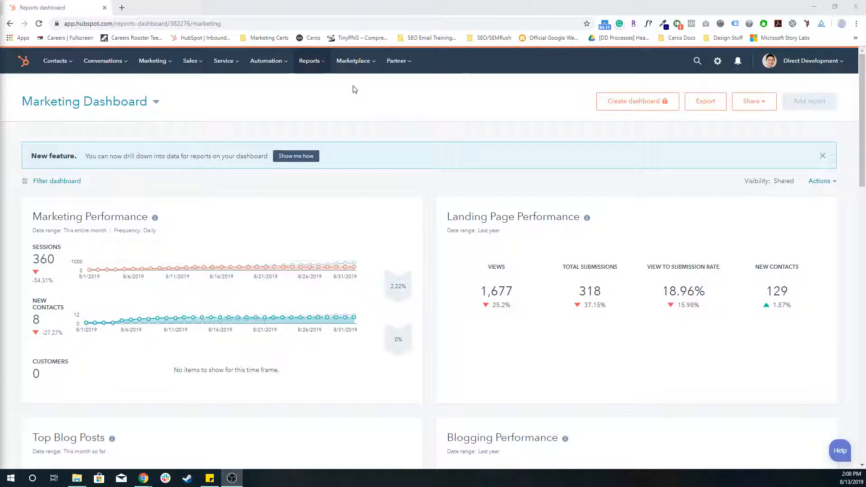
- Open the Traffic Analytics report from the analytics tools
mouse_move(322, 71)
click(322, 86)
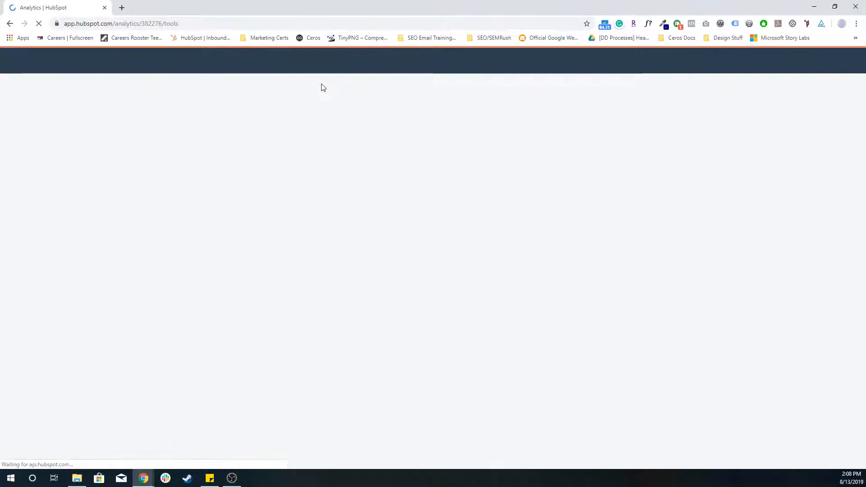
click(321, 148)
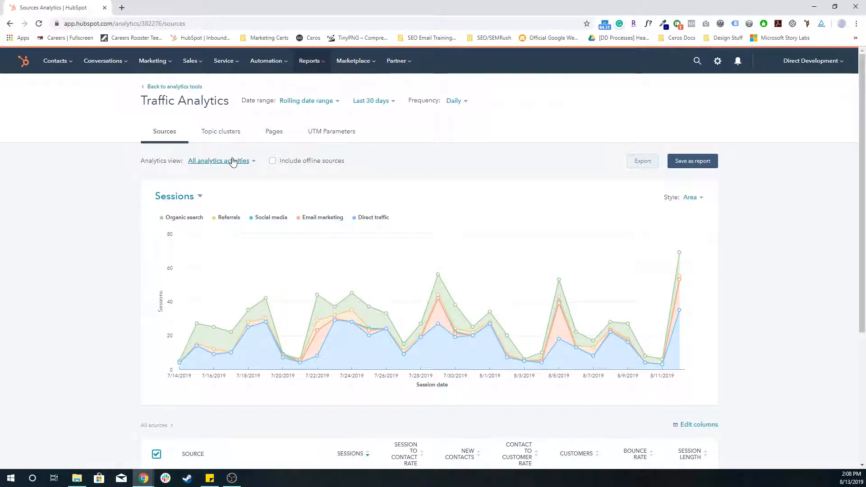
- Look through the analytics views available in the traffic report and open the page for managing them
click(233, 161)
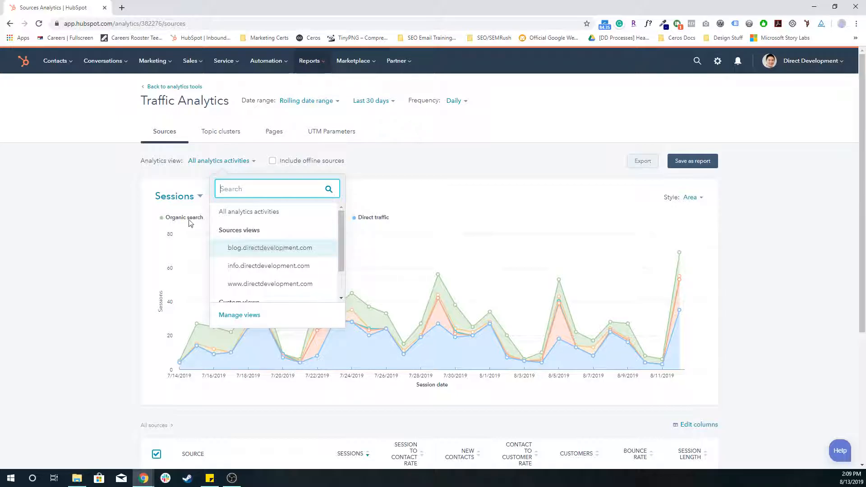
click(79, 217)
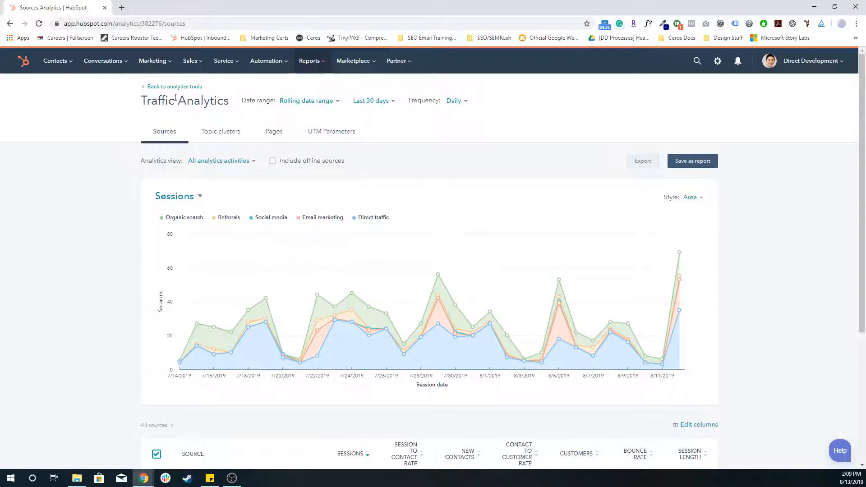
click(234, 161)
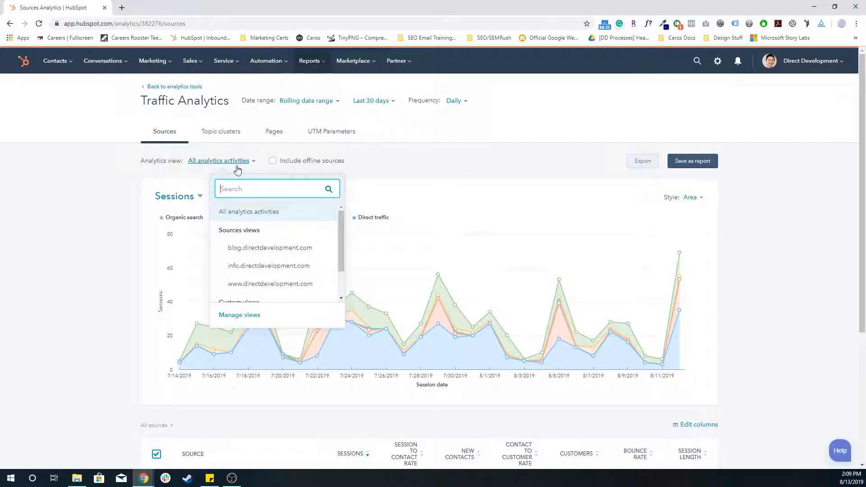
drag(143, 163, 249, 164)
click(229, 166)
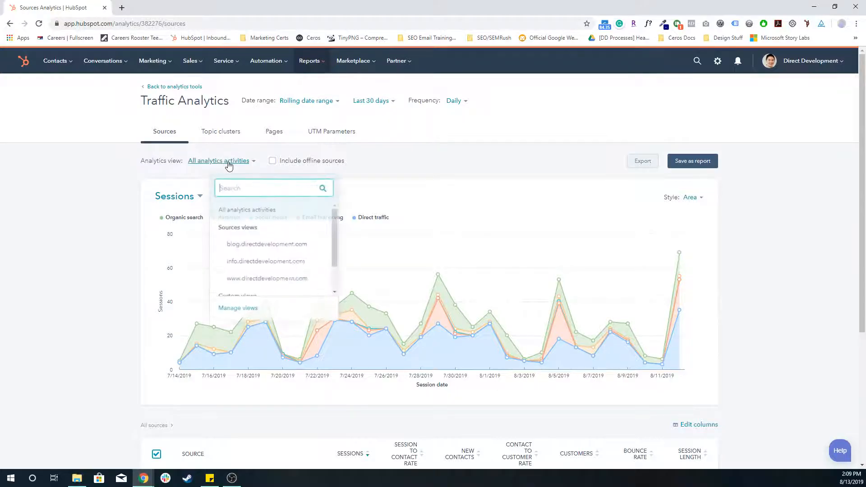
click(230, 315)
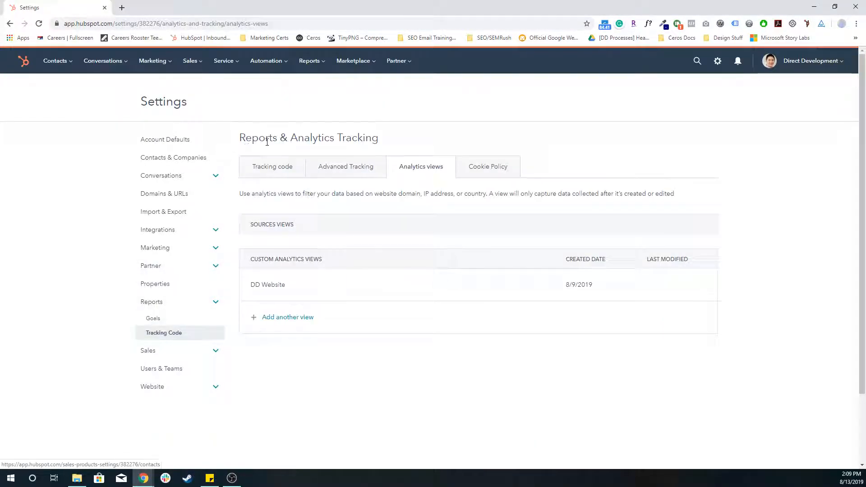
drag(244, 138, 404, 143)
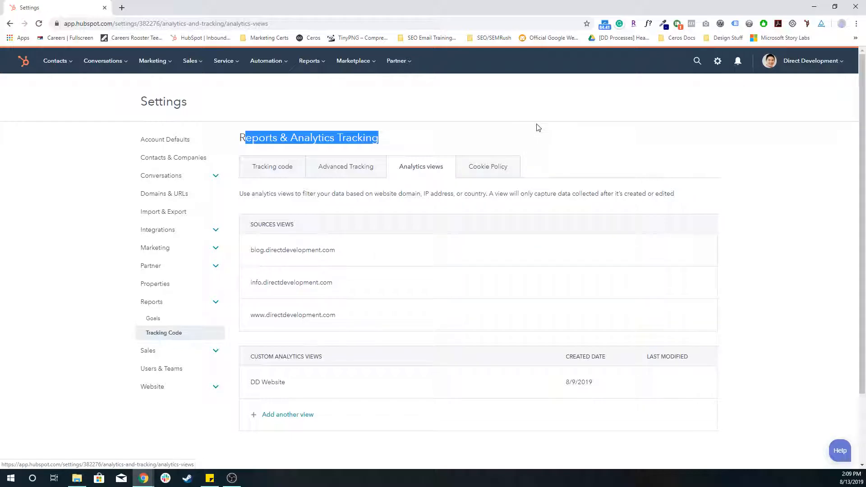
- Reach the analytics views settings again from the general account settings, through the Reports tracking code section
click(718, 60)
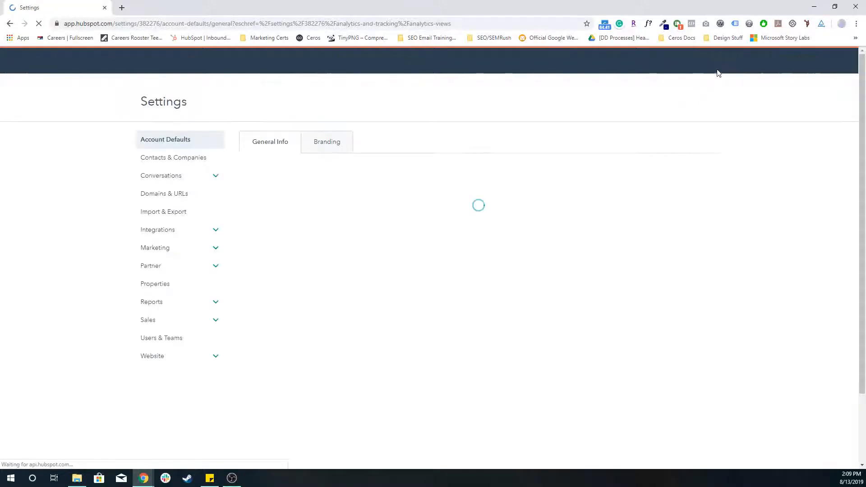
click(201, 306)
click(164, 332)
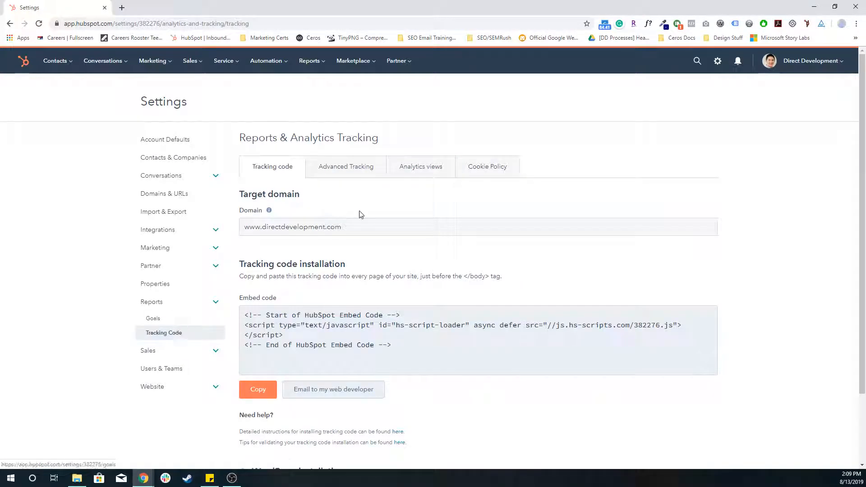
click(419, 170)
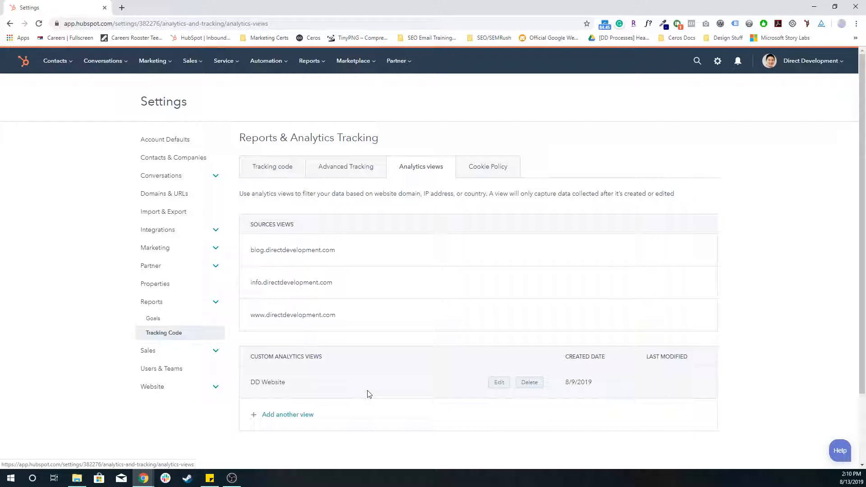
- Start another custom analytics view and name it DD Website
click(311, 420)
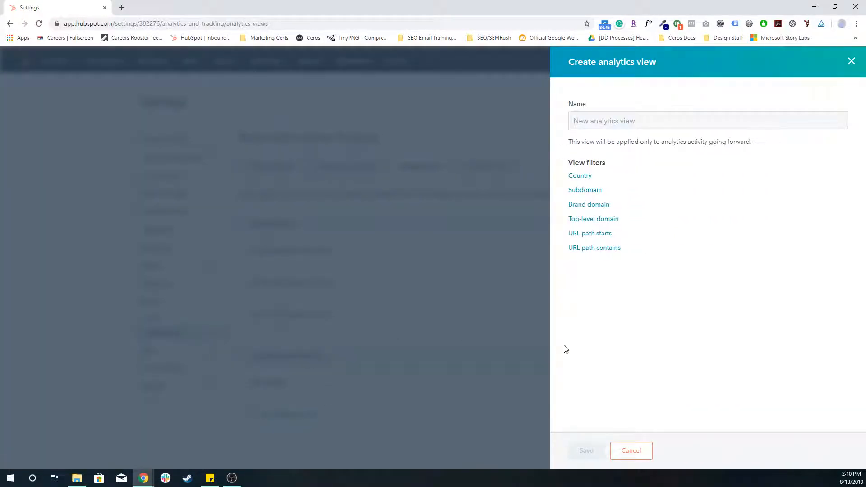
click(621, 453)
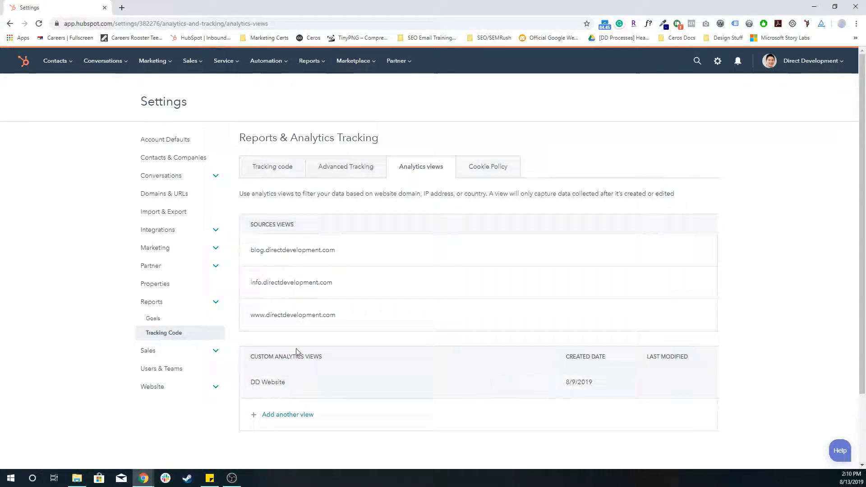
mouse_move(293, 374)
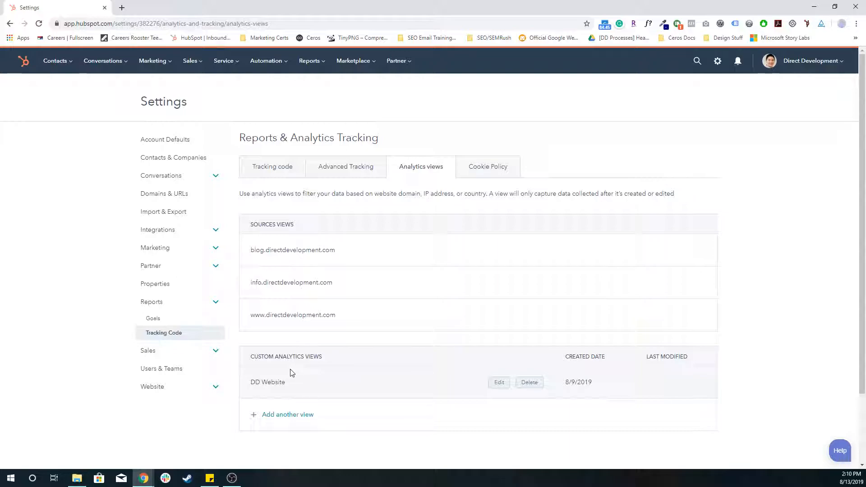
click(288, 415)
click(636, 127)
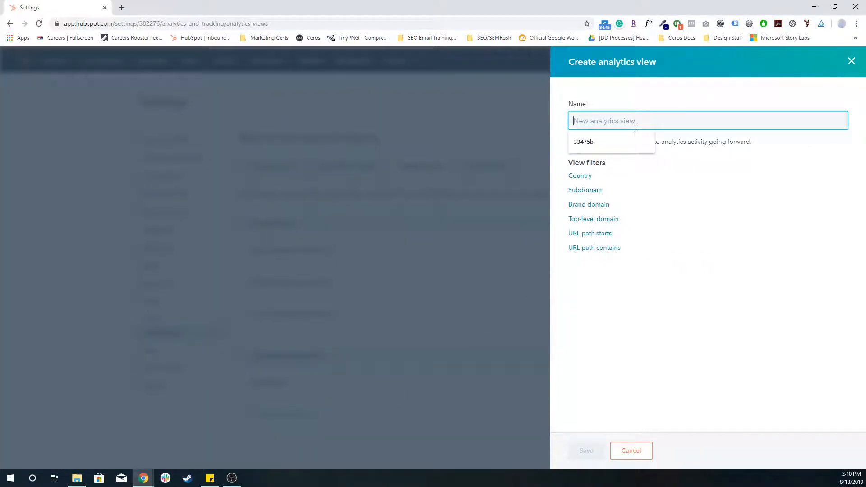
text(DD Website)
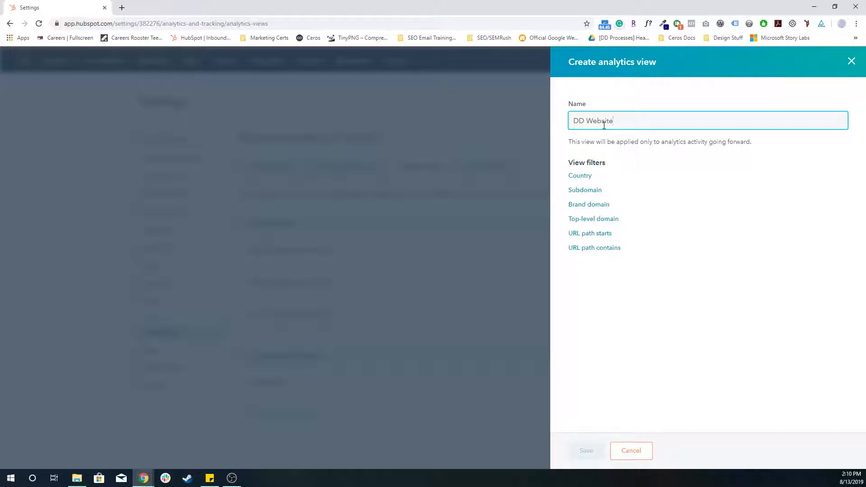
click(584, 190)
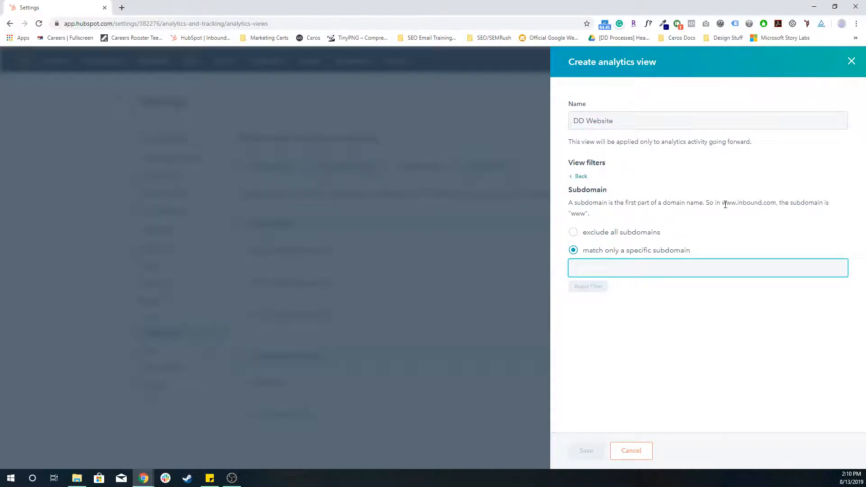
drag(569, 203, 709, 200)
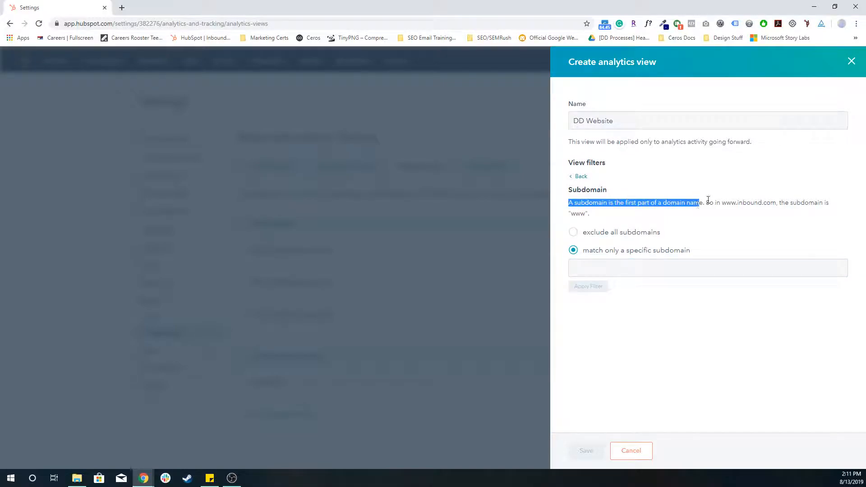
click(726, 202)
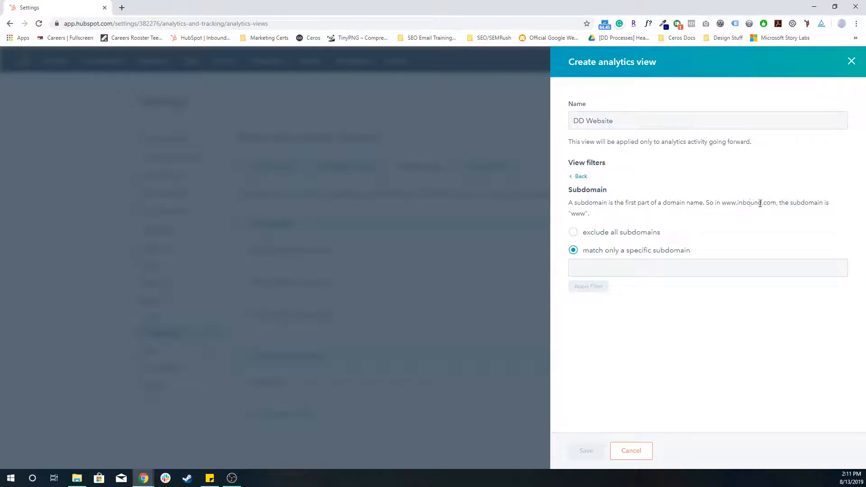
double_click(580, 213)
key(ctrl+c)
click(619, 268)
key(ctrl+v)
click(629, 382)
click(598, 287)
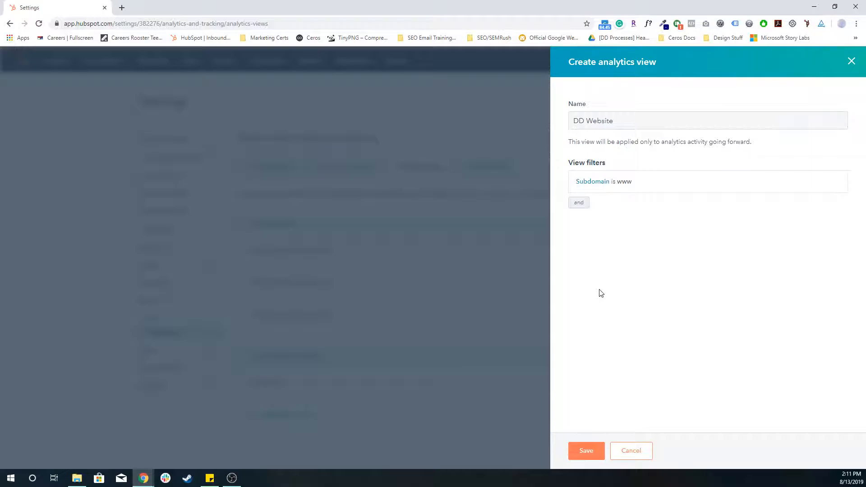
- Save the new analytics view and check its entry among the custom analytics views
click(587, 451)
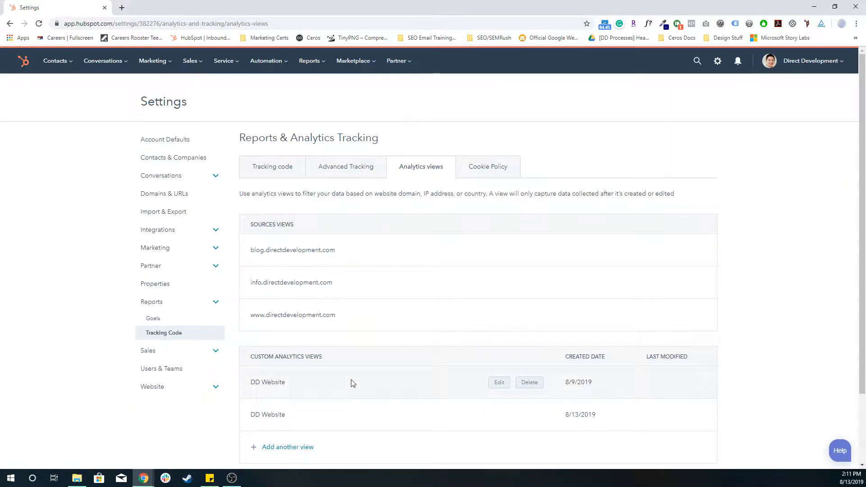
scroll(316, 352, down, 2)
double_click(273, 294)
triple_click(284, 331)
scroll(283, 330, up, 2)
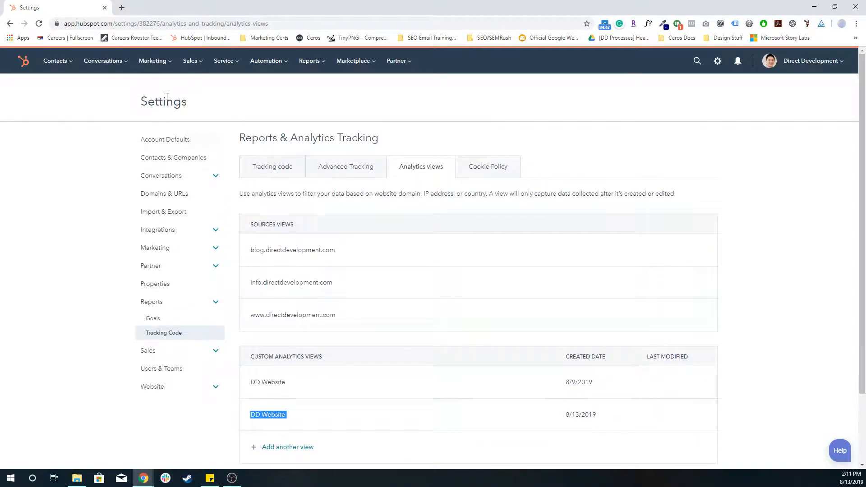
- Return to the Traffic Analytics report and apply the custom DD Website view tracking since 8/13/2019
mouse_move(322, 71)
click(329, 90)
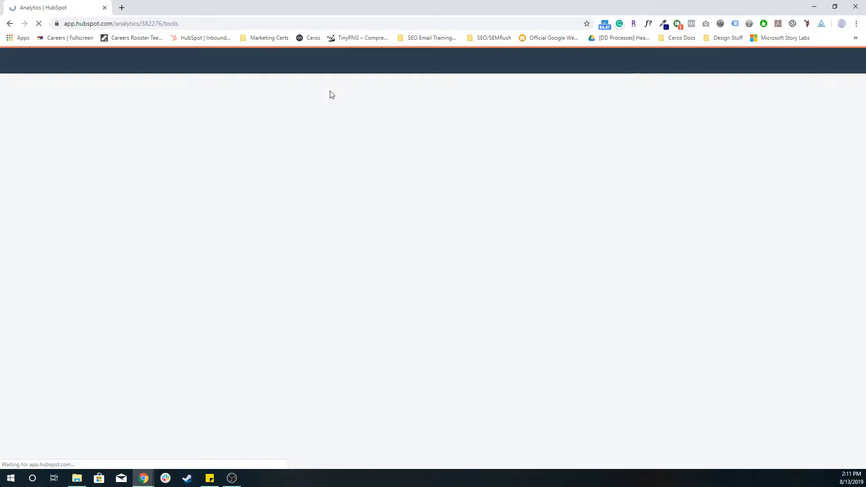
click(282, 143)
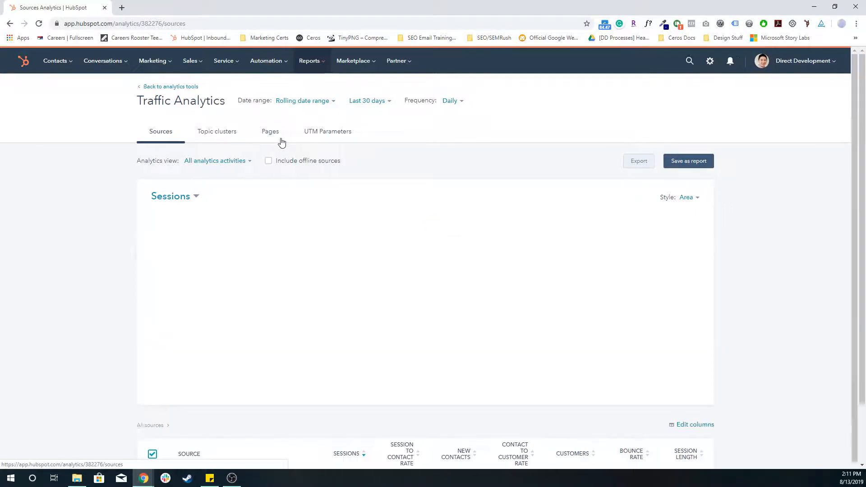
click(232, 162)
scroll(242, 226, down, 3)
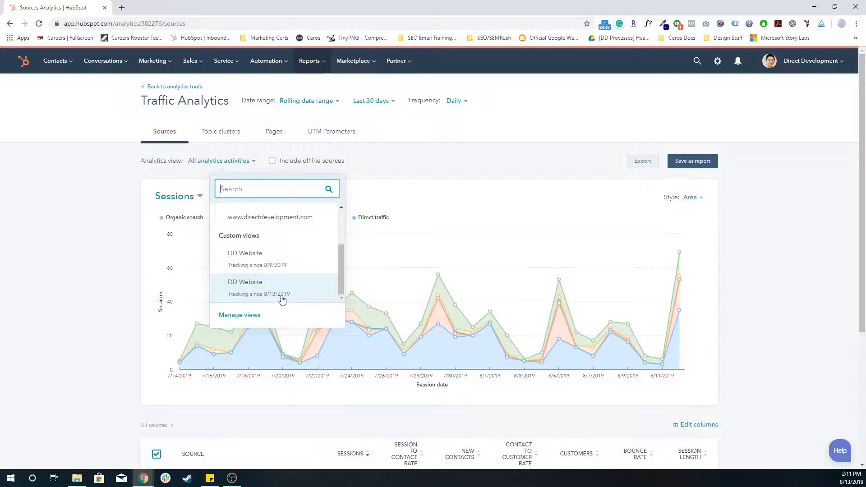
click(304, 284)
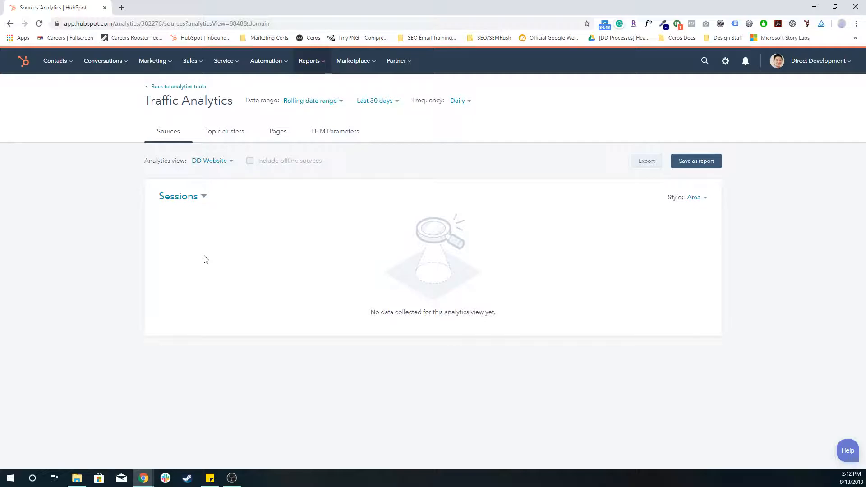
- Switch the traffic report to the older custom DD Website view, tracking since 8/9/2019
click(230, 163)
click(250, 273)
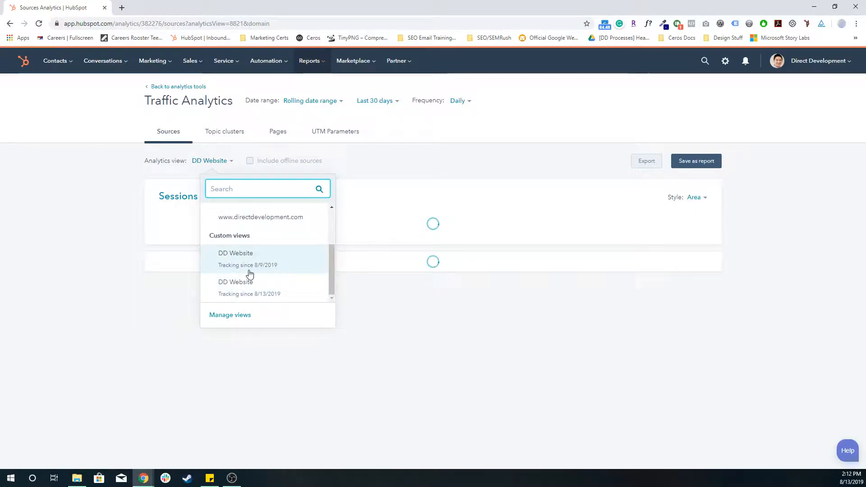
click(209, 162)
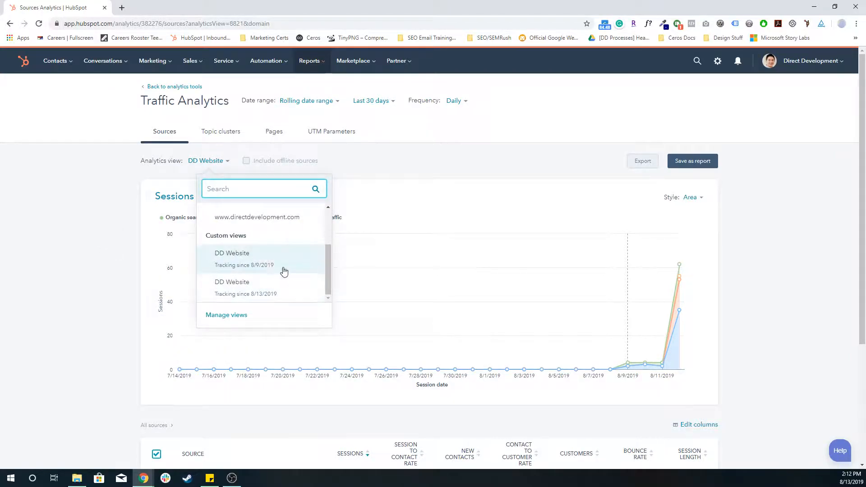
click(73, 225)
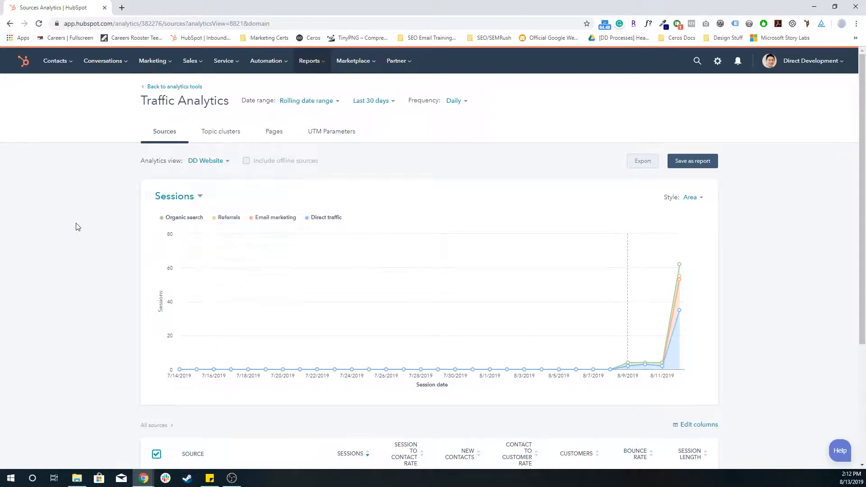
- Examine the sessions chart and the traffic source table for the filtered view
scroll(354, 264, down, 2)
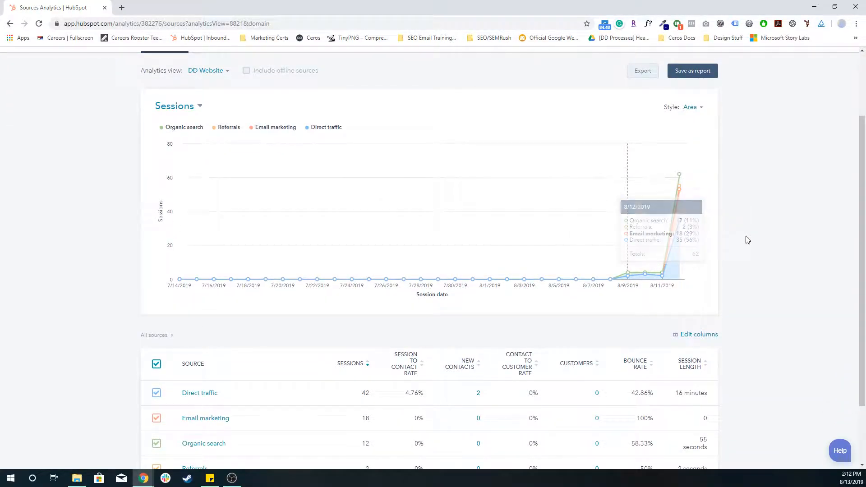
scroll(747, 240, down, 2)
scroll(748, 240, up, 2)
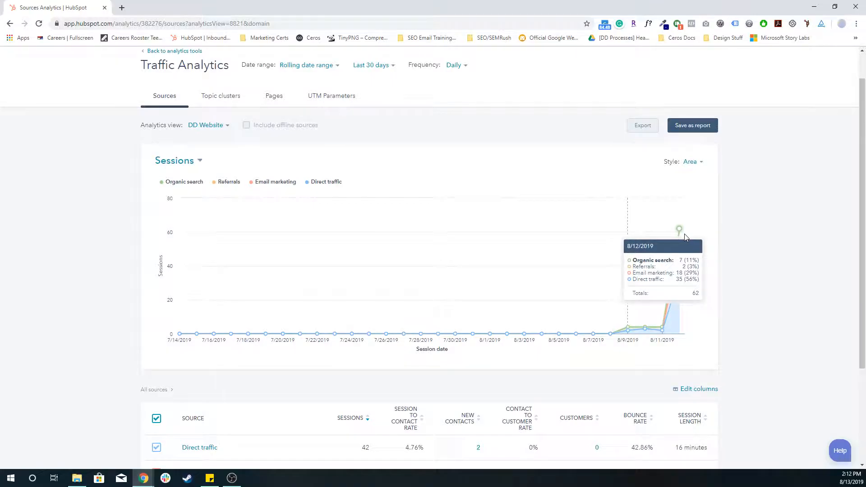
scroll(754, 242, down, 1)
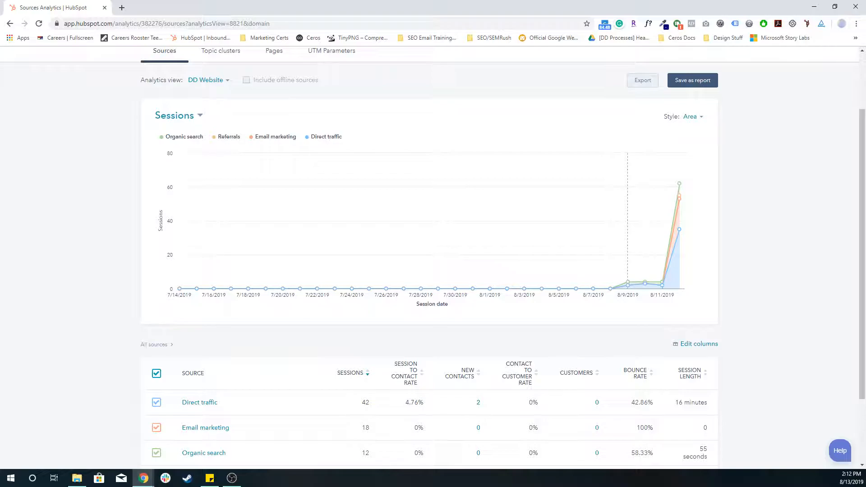
mouse_move(382, 230)
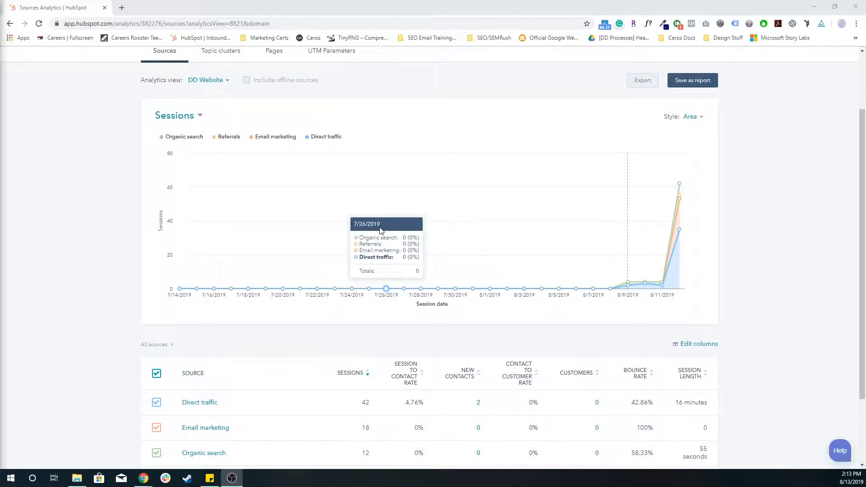
scroll(251, 225, up, 2)
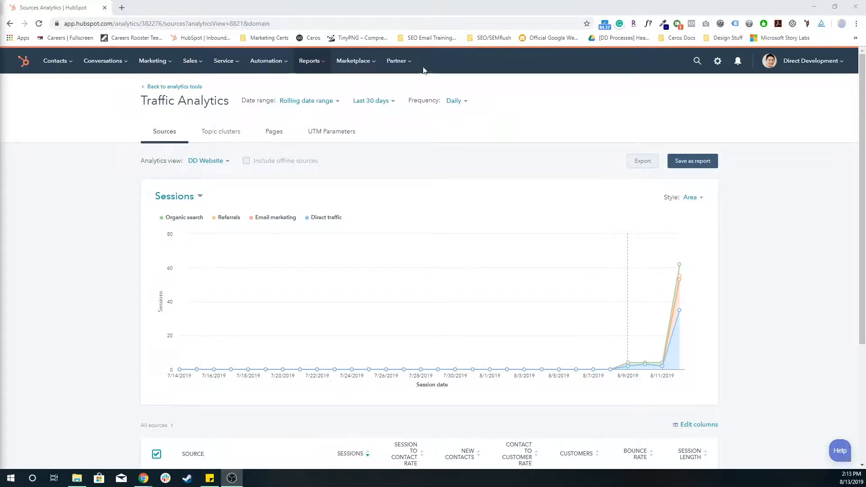
- Start a new custom analytics view from the analytics views section of the Reports & Analytics Tracking settings
click(718, 61)
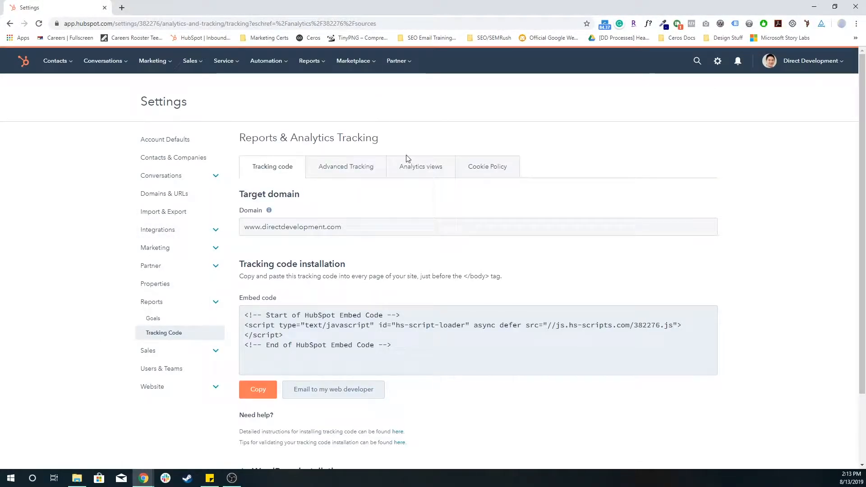
click(406, 166)
scroll(244, 325, down, 2)
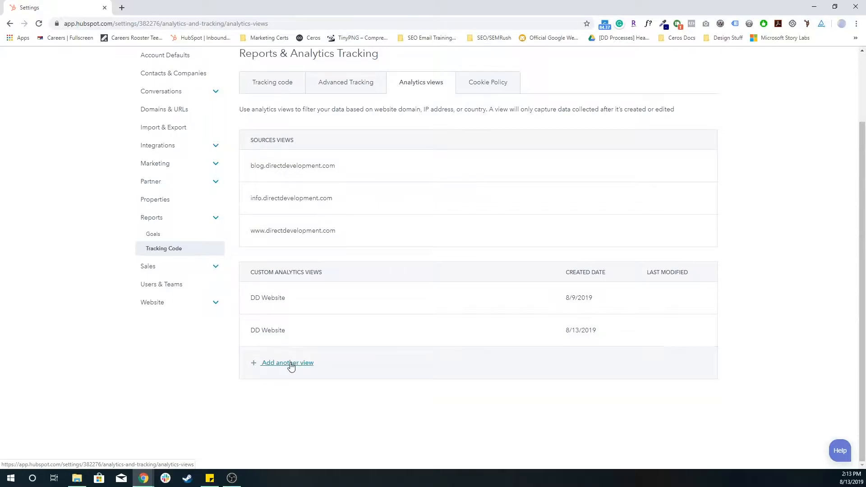
click(289, 363)
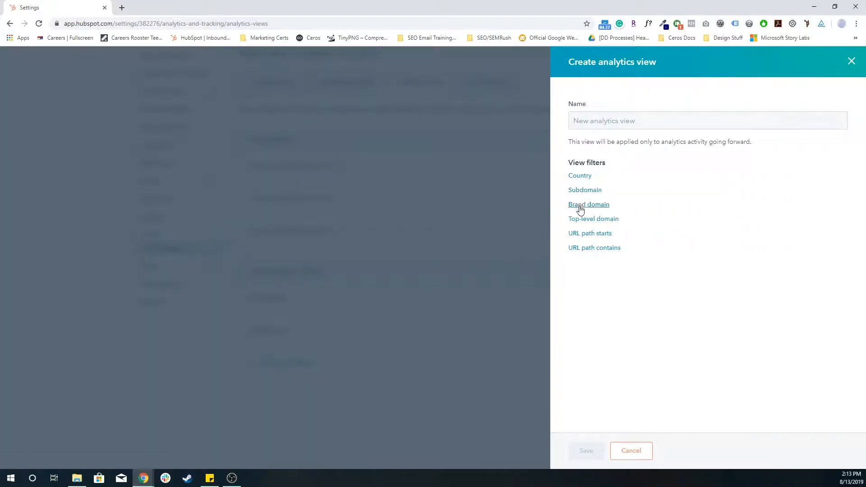
- Choose the URL path starts filter for the new view with the "starts with" condition
click(577, 234)
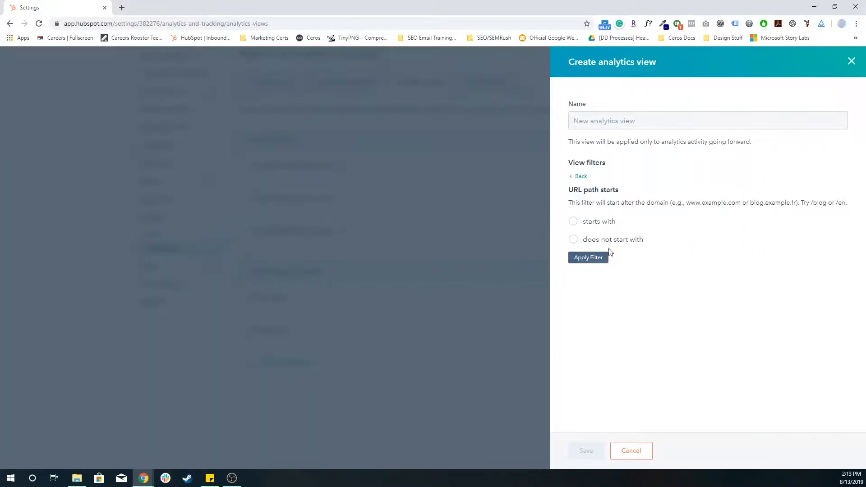
click(609, 222)
click(683, 235)
click(604, 207)
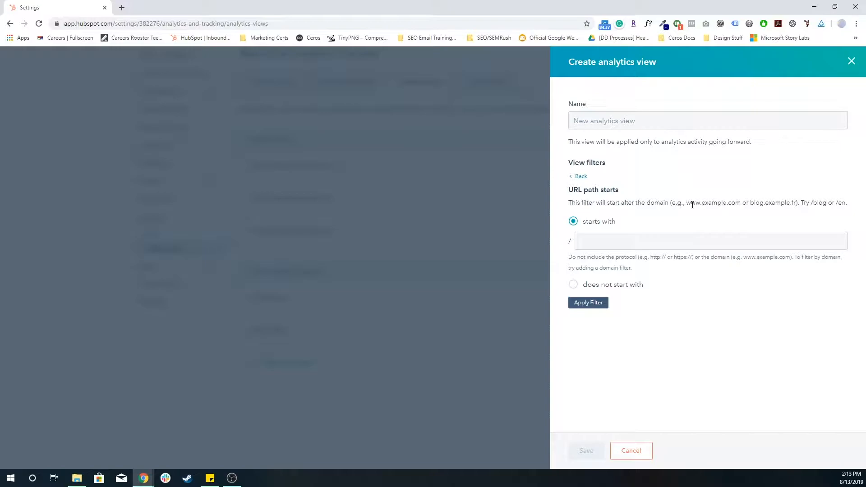
- Examine the URL path starts hint for where the filter begins and its example domains and paths
triple_click(709, 204)
click(746, 205)
double_click(757, 204)
double_click(780, 207)
click(793, 203)
double_click(818, 203)
drag(837, 203, 847, 203)
- Set the filter's starting URL path to higher-ed
click(731, 242)
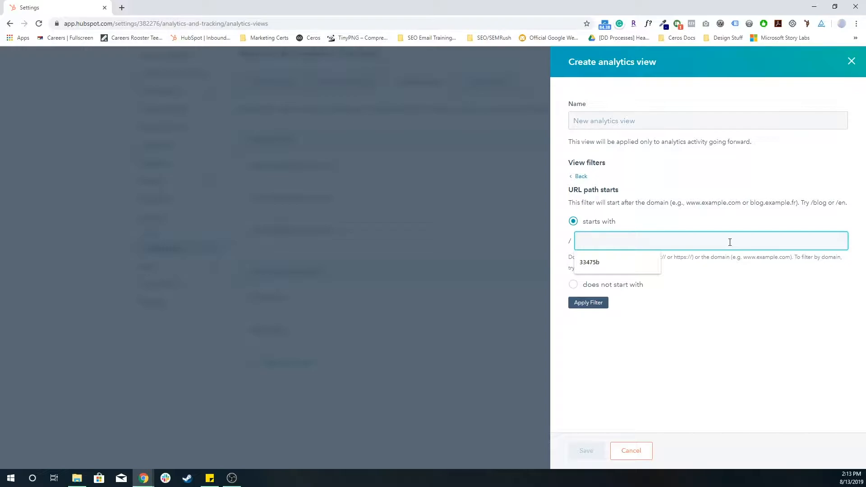
text(high)
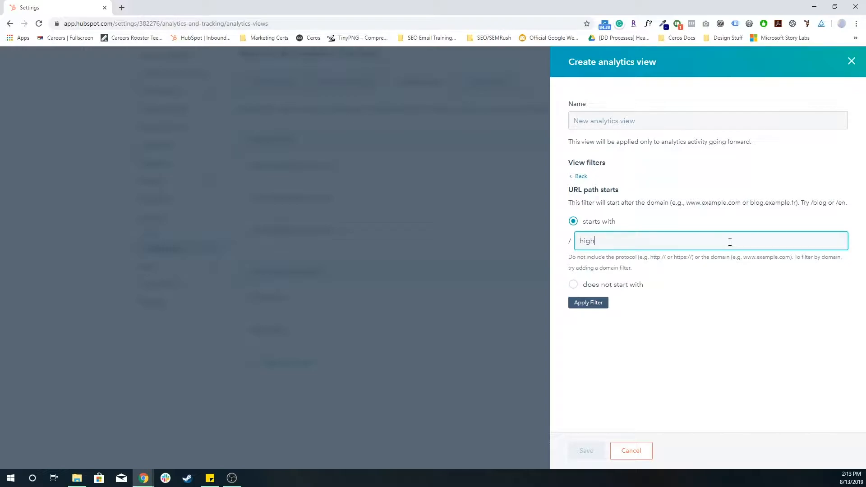
text(er-ed)
- Name the view Higher Ed View and save it with the URL path filter applied
click(608, 119)
text(Higher Ed View)
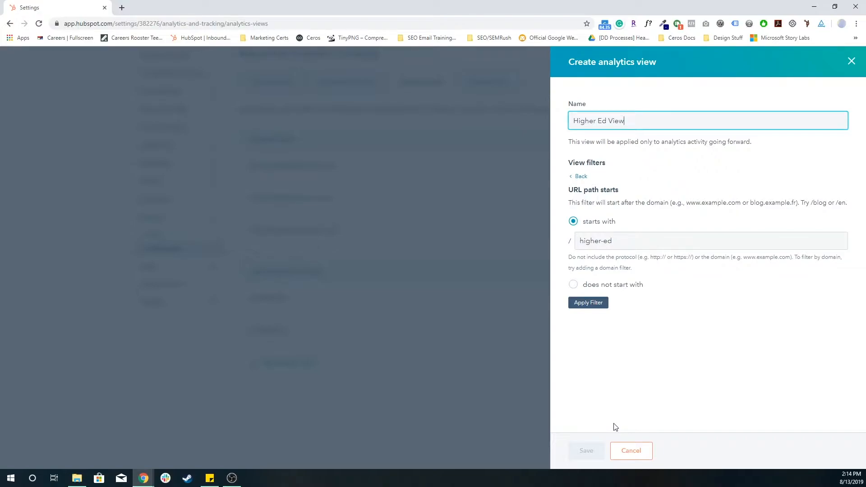
click(603, 305)
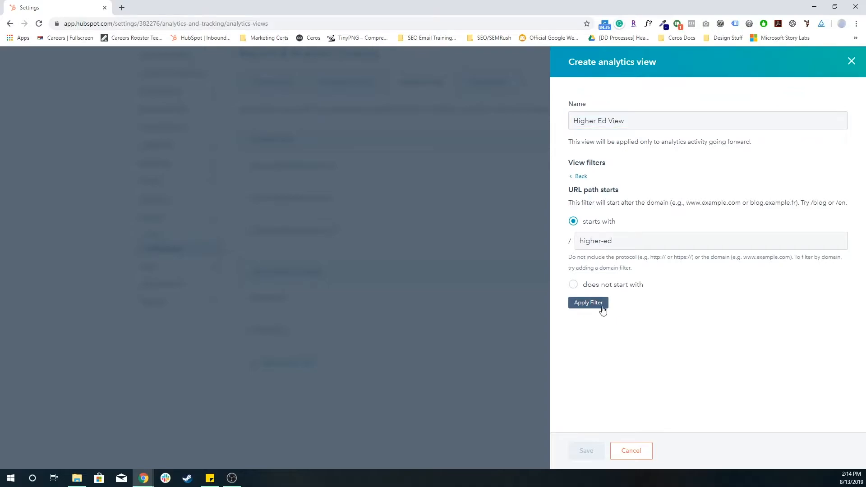
click(579, 458)
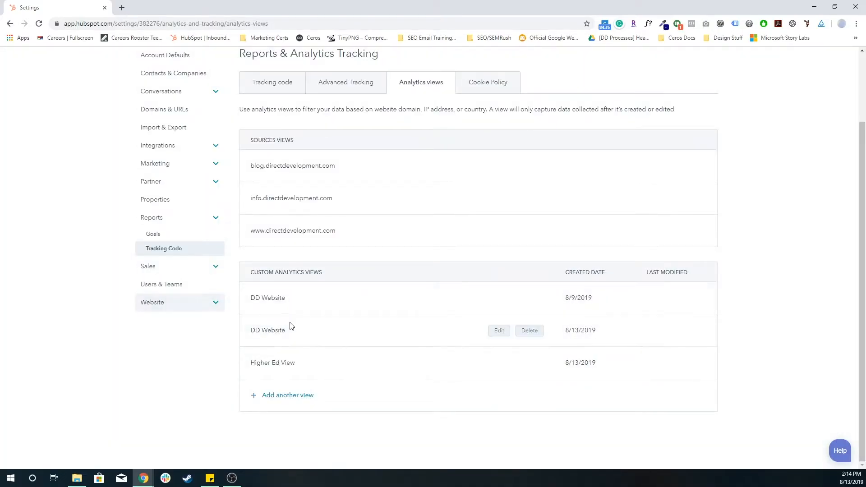
- Return to the Traffic Analytics report and apply the info.directdevelopment.com sources view
scroll(325, 370, up, 1)
scroll(325, 370, up, 1)
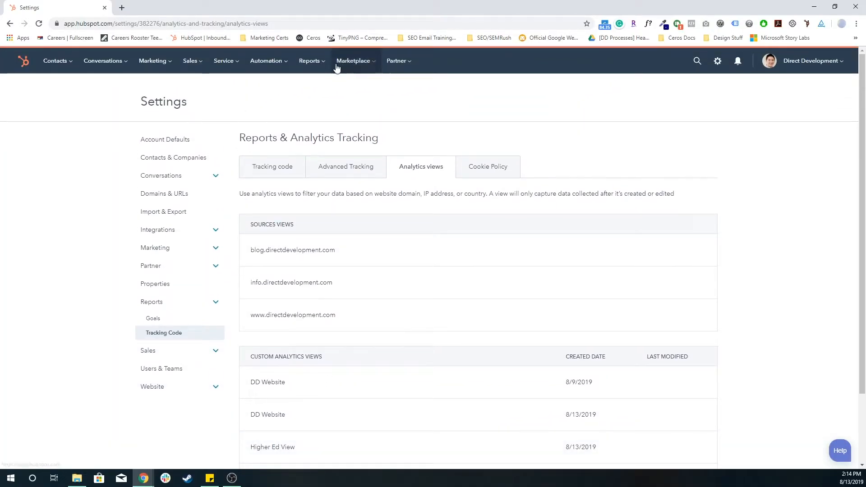
click(315, 66)
click(310, 87)
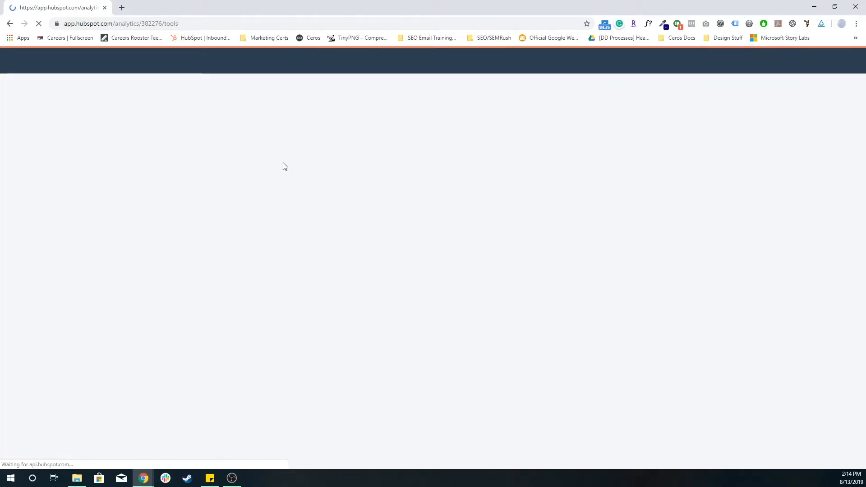
click(272, 167)
click(222, 161)
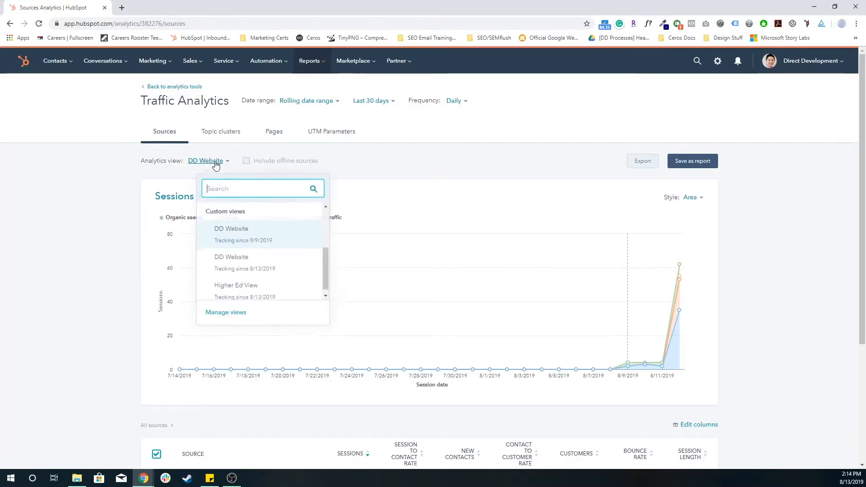
scroll(242, 228, up, 3)
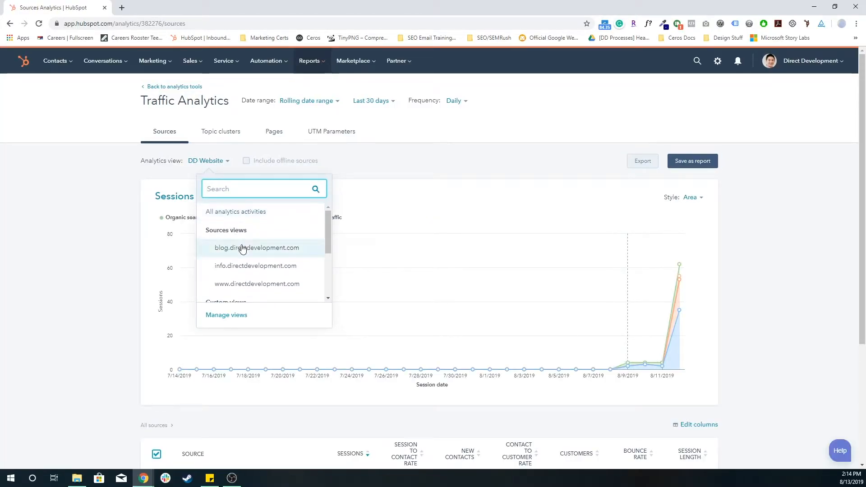
click(242, 265)
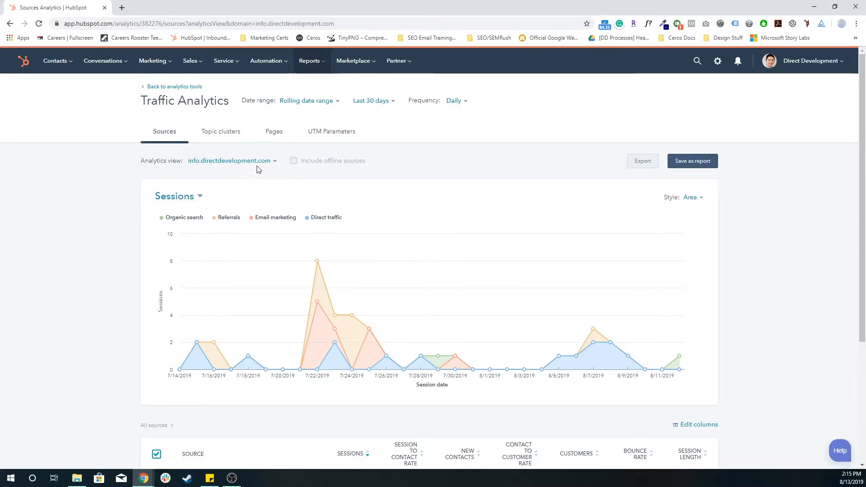
- Switch the traffic report to the custom Higher Ed View
click(270, 162)
click(270, 233)
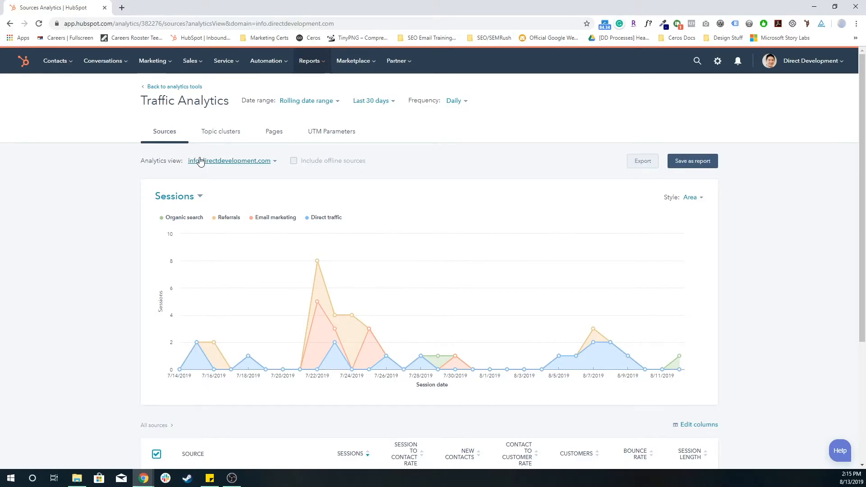
click(201, 161)
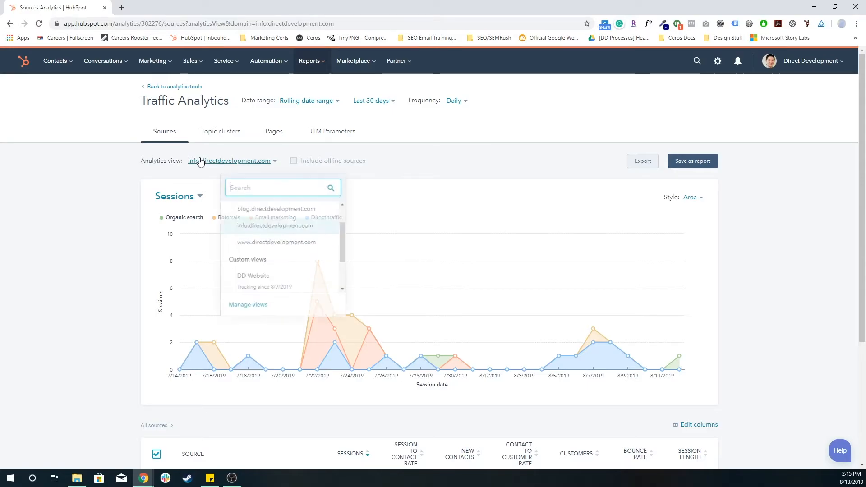
scroll(279, 287, down, 1)
click(279, 287)
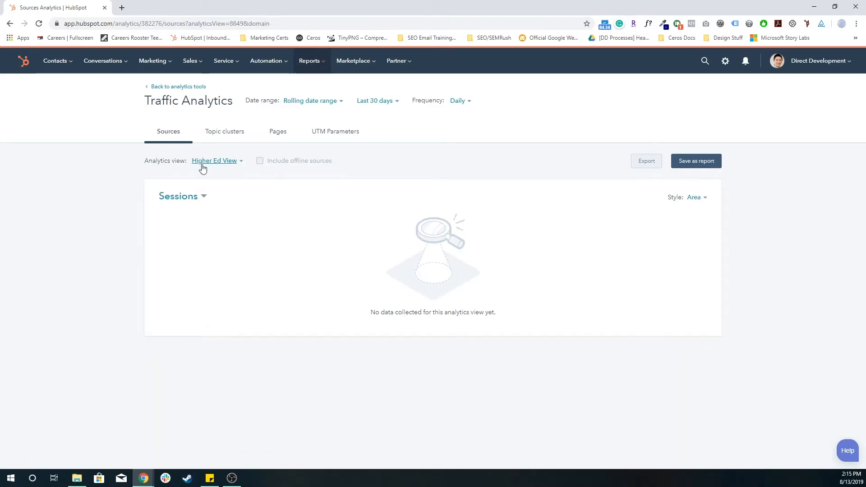